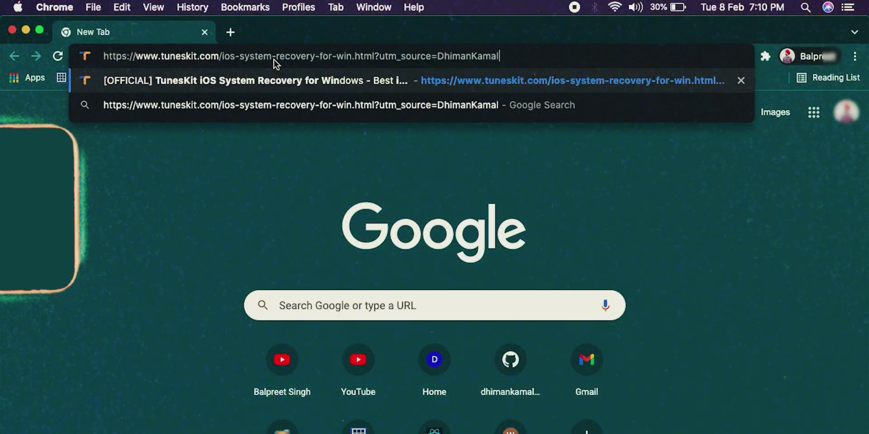
# Step: Load the TunesKit iOS System Recovery Windows page, browse it, then switch to the Mac version
pyautogui.press('Return')
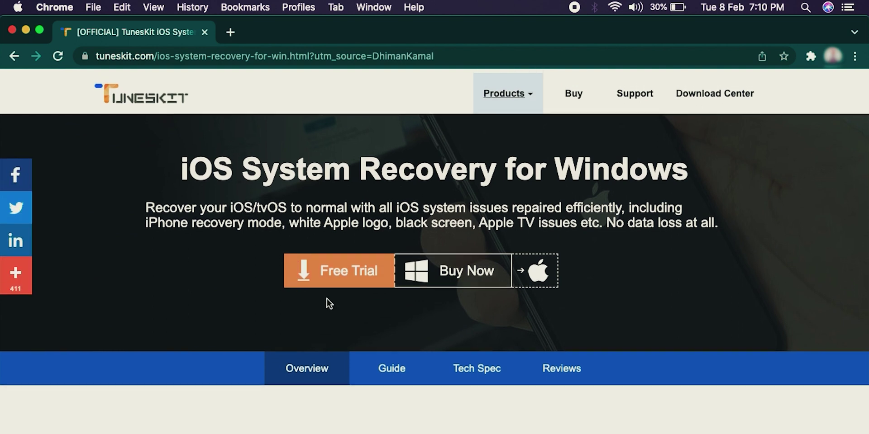
pyautogui.scroll(-6, 329, 302)
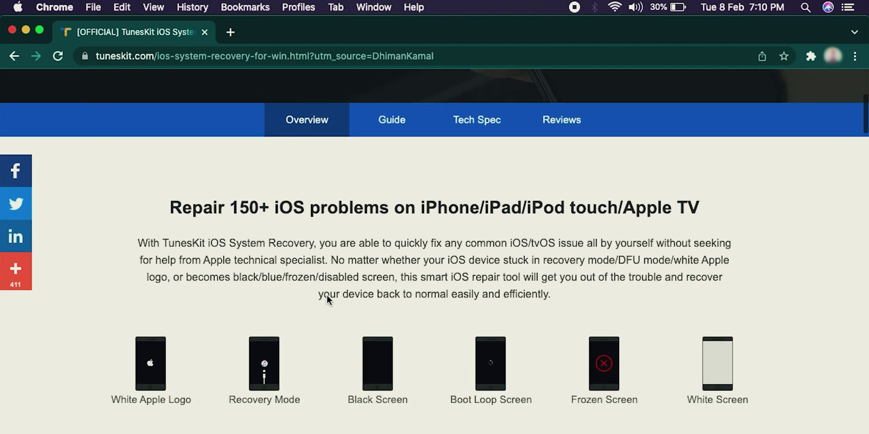
pyautogui.scroll(-5, 326, 295)
pyautogui.scroll(-12, 326, 295)
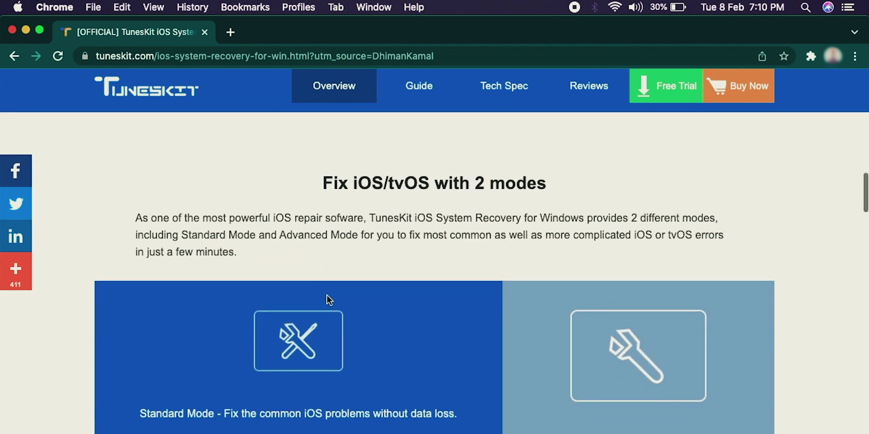
pyautogui.scroll(-15, 327, 297)
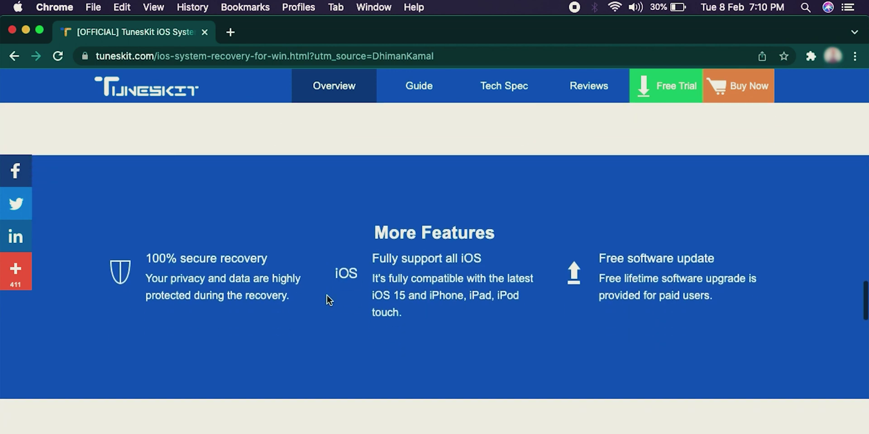
pyautogui.scroll(20, 326, 299)
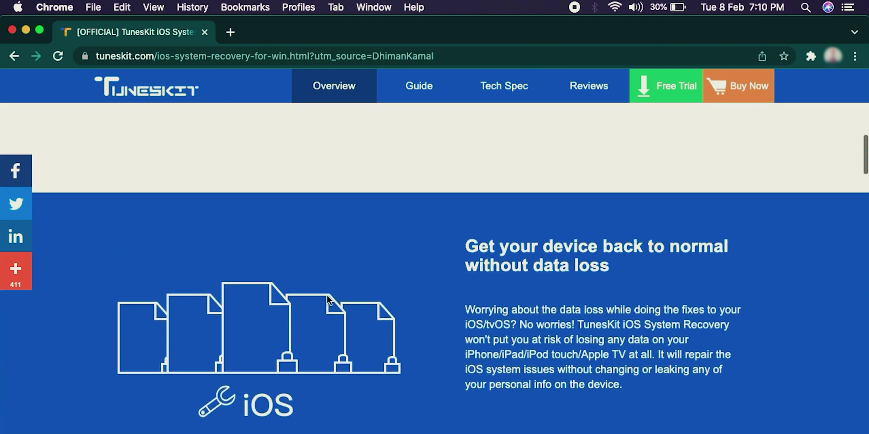
pyautogui.scroll(10, 327, 299)
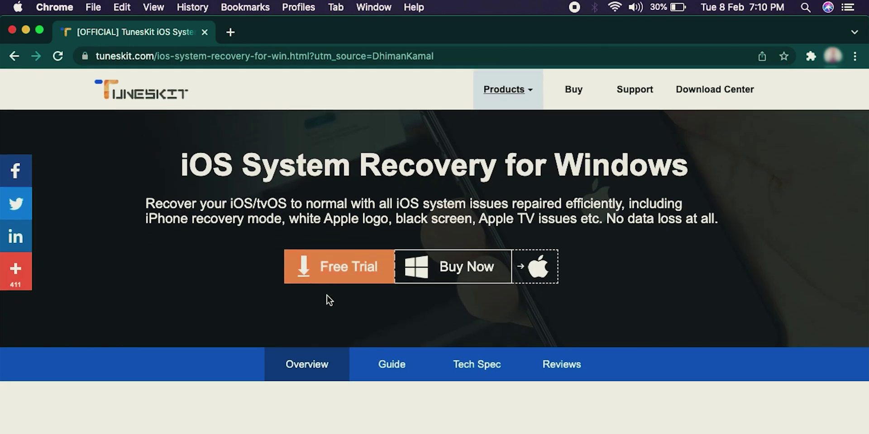
pyautogui.click(530, 273)
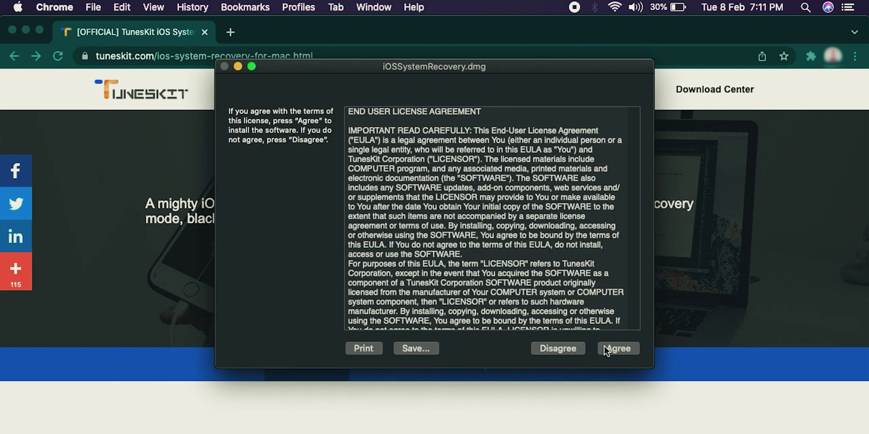
# Step: Accept the licence, copy TunesKit iOS System Recovery into Applications, and launch it from Launchpad
pyautogui.click(604, 348)
pyautogui.moveTo(311, 159); pyautogui.dragTo(554, 117)
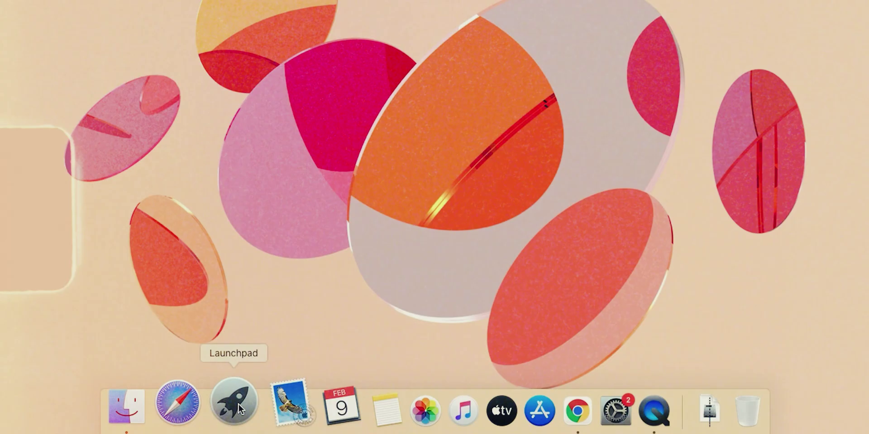
pyautogui.click(238, 403)
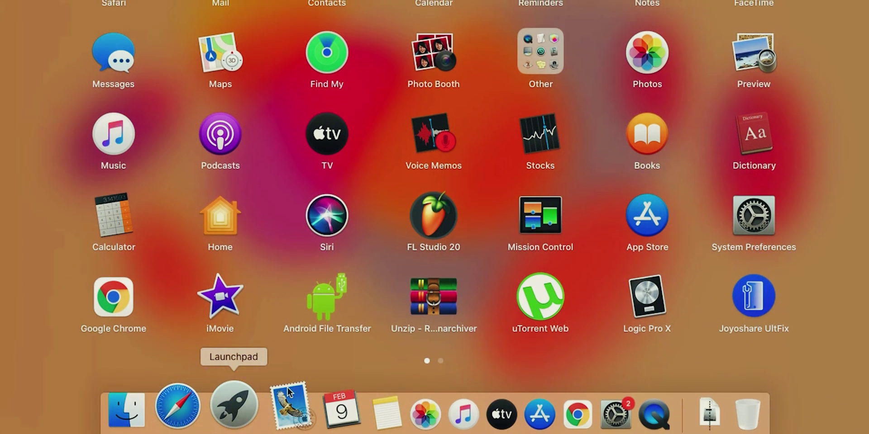
pyautogui.hscroll(3, 434, 217)
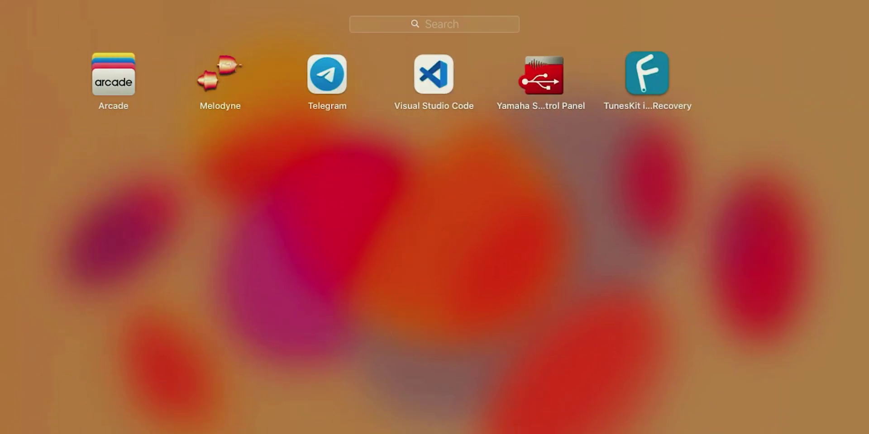
pyautogui.click(642, 89)
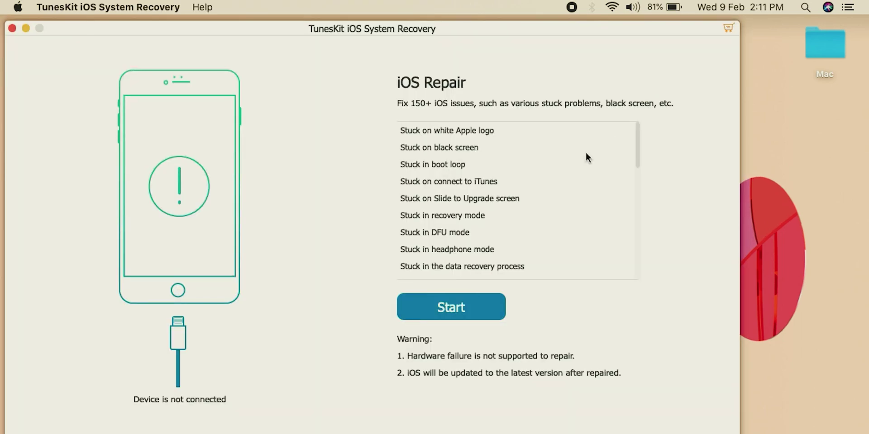
pyautogui.click(205, 8)
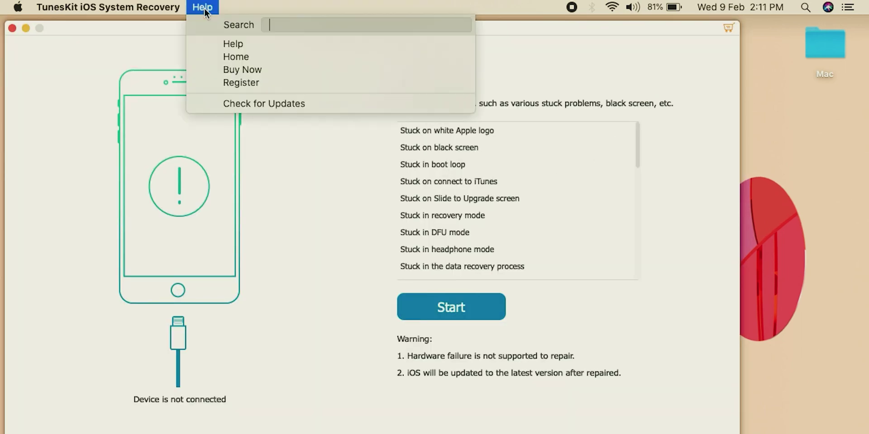
# Step: Start checkout for the 1-Month Mac License via Help > Buy Now, then minimise Chrome
pyautogui.click(218, 65)
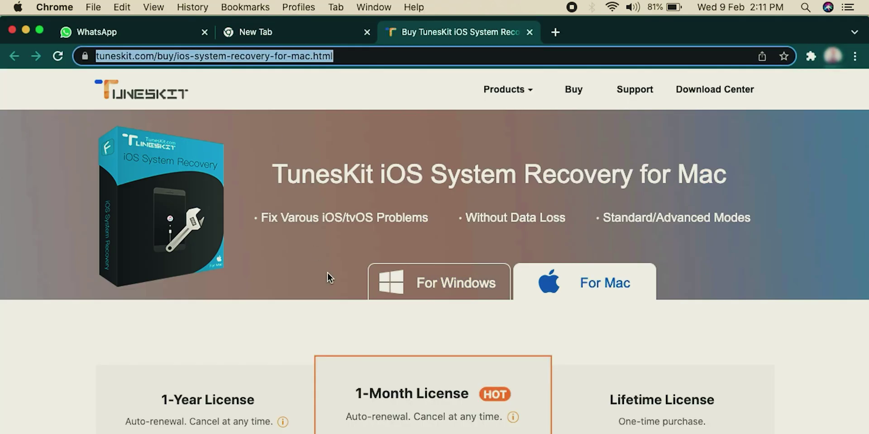
pyautogui.scroll(-3, 327, 272)
pyautogui.scroll(-5, 327, 277)
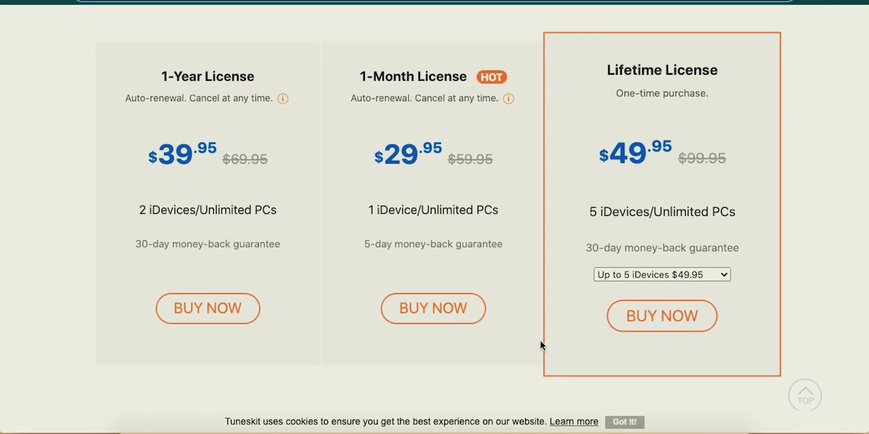
pyautogui.click(437, 323)
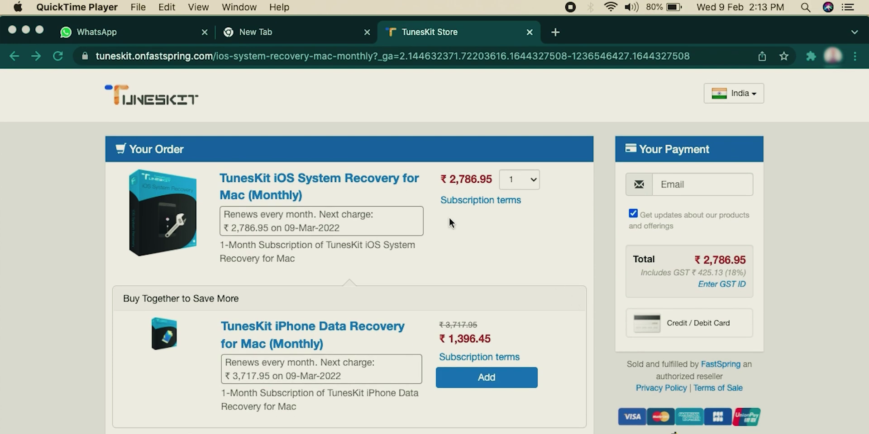
pyautogui.click(26, 31)
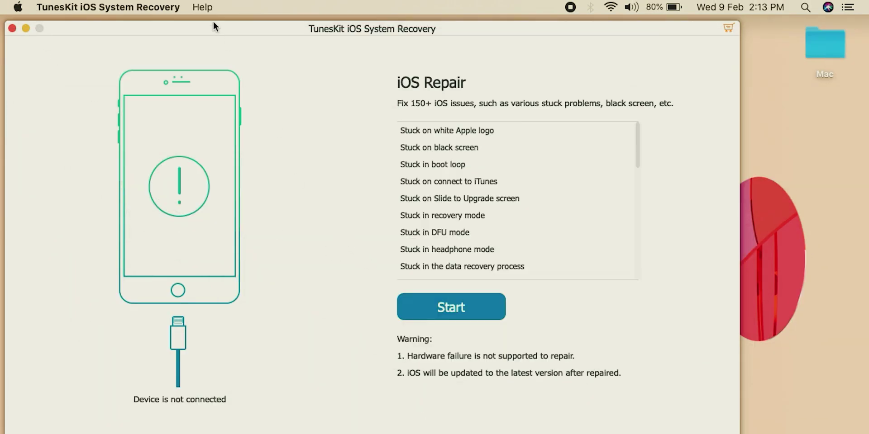
# Step: Register the app under Help > Register with the licensed e-mail and registration code
pyautogui.click(208, 6)
pyautogui.click(214, 84)
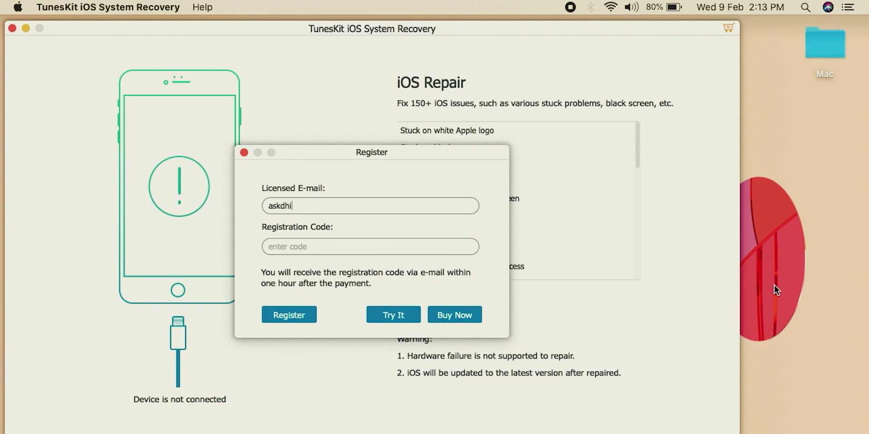
pyautogui.click(302, 317)
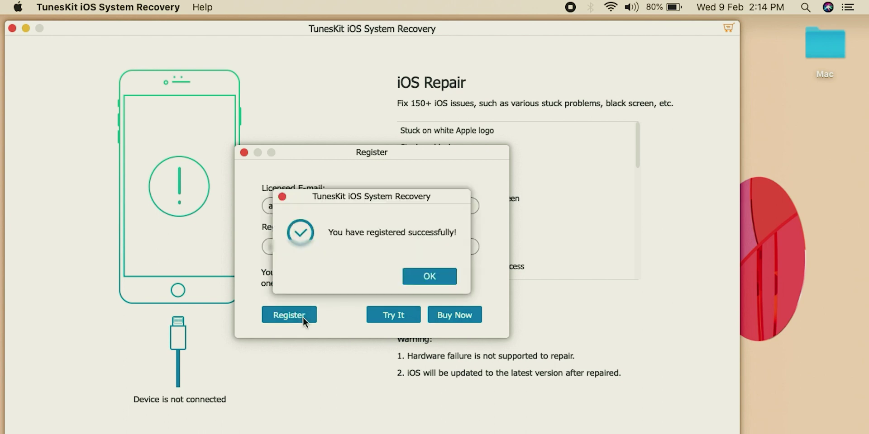
pyautogui.click(417, 276)
pyautogui.scroll(-10, 596, 131)
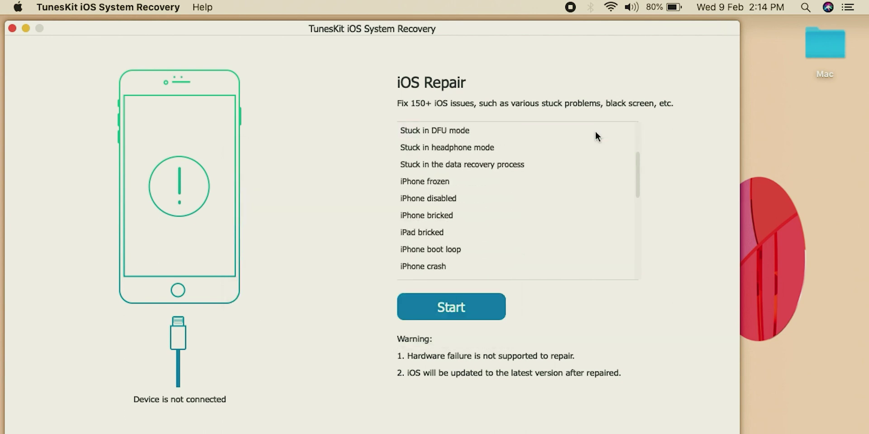
pyautogui.scroll(-3, 595, 132)
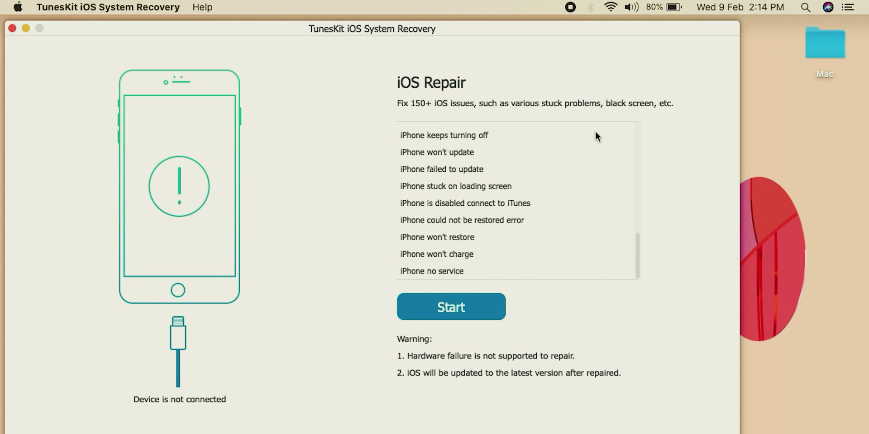
pyautogui.scroll(8, 596, 132)
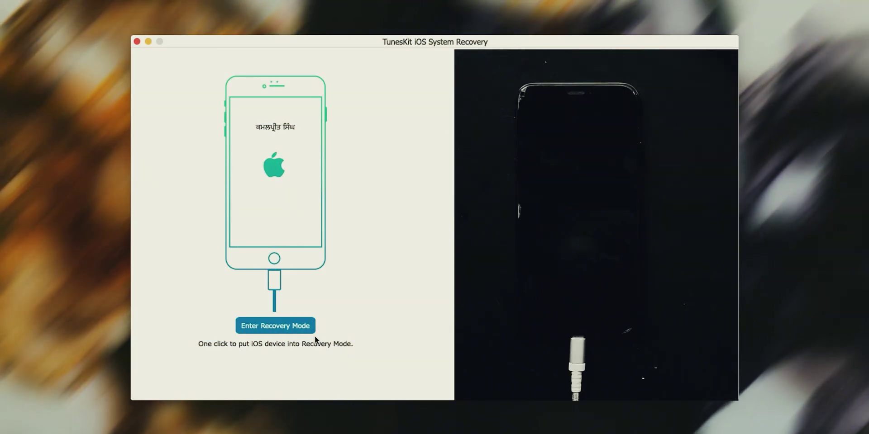
# Step: Put the connected iPhone into recovery mode, then exit recovery mode so it reboots normally
pyautogui.click(306, 329)
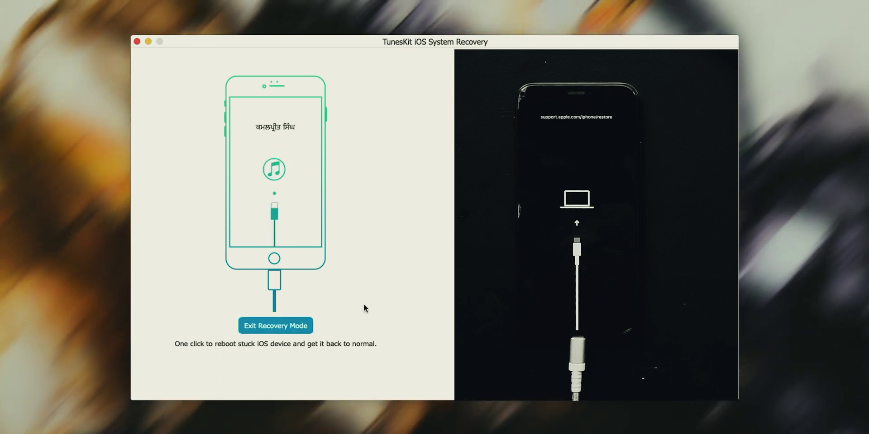
pyautogui.click(289, 330)
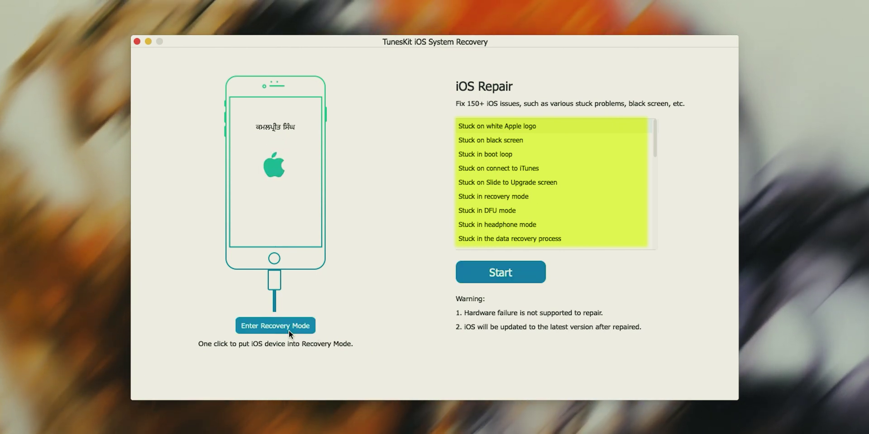
# Step: Start the iOS repair and compare the Standard Mode and Advanced Mode options
pyautogui.click(464, 272)
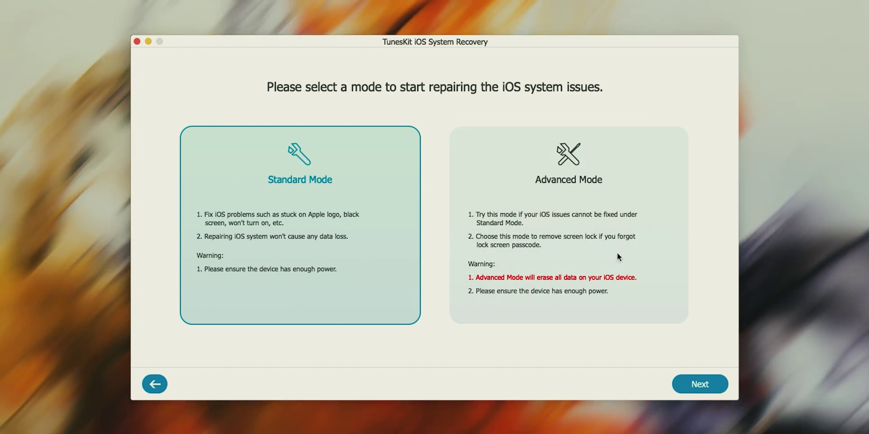
pyautogui.click(630, 262)
pyautogui.click(390, 251)
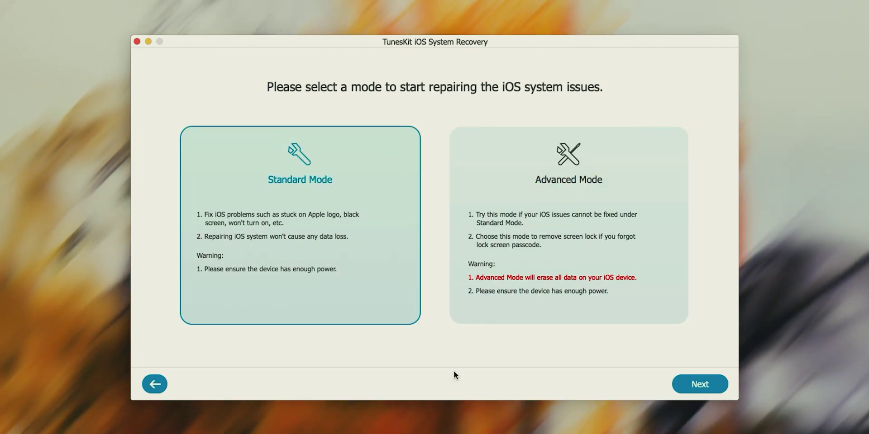
pyautogui.click(630, 262)
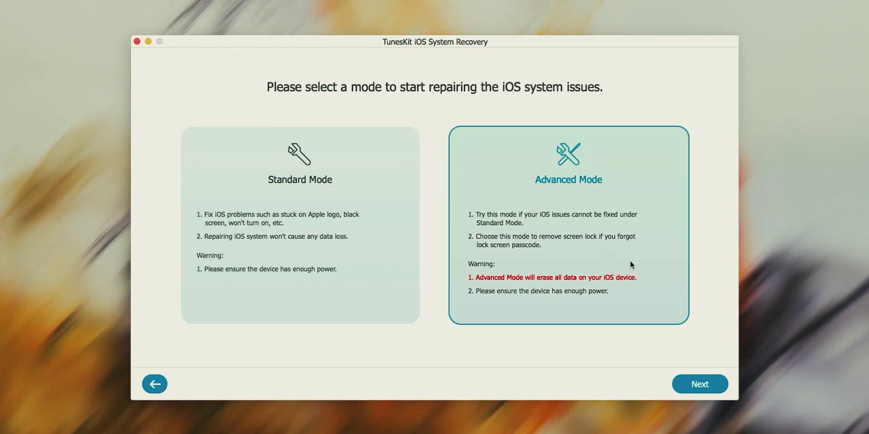
# Step: Choose Standard Mode and confirm device type iPhone and model iPhone X for the firmware
pyautogui.click(389, 249)
pyautogui.click(701, 385)
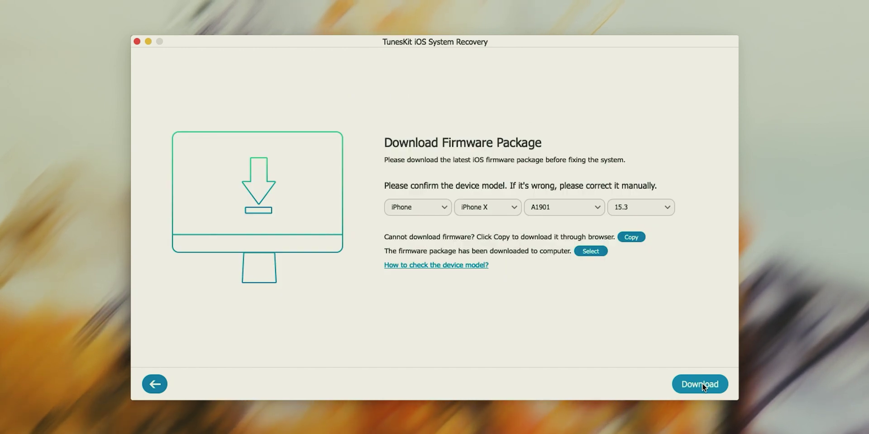
pyautogui.click(438, 208)
pyautogui.click(432, 221)
pyautogui.click(469, 210)
pyautogui.click(549, 210)
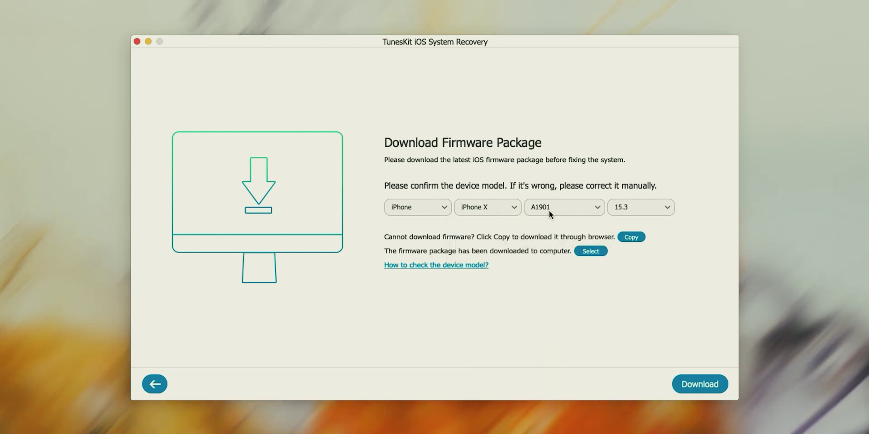
# Step: Download the 5.52 GB iOS 15.3 firmware package for the iPhone X
pyautogui.click(700, 384)
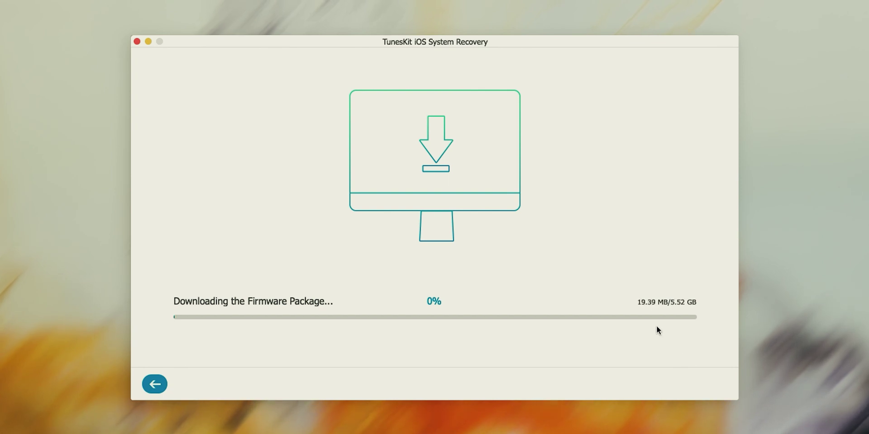